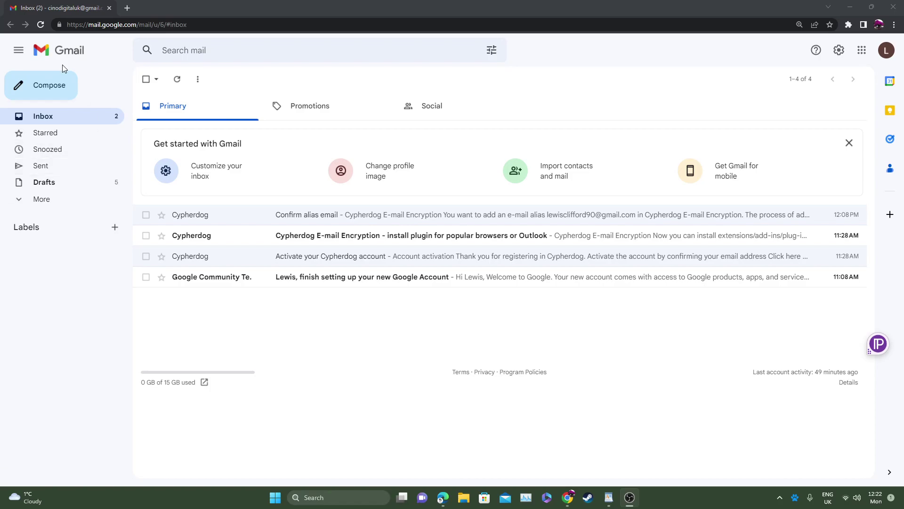
Step: Start a new email to the recipient's e-mail address with the subject 'This is a test'
{"action": "left_click", "coordinate": [46, 87]}
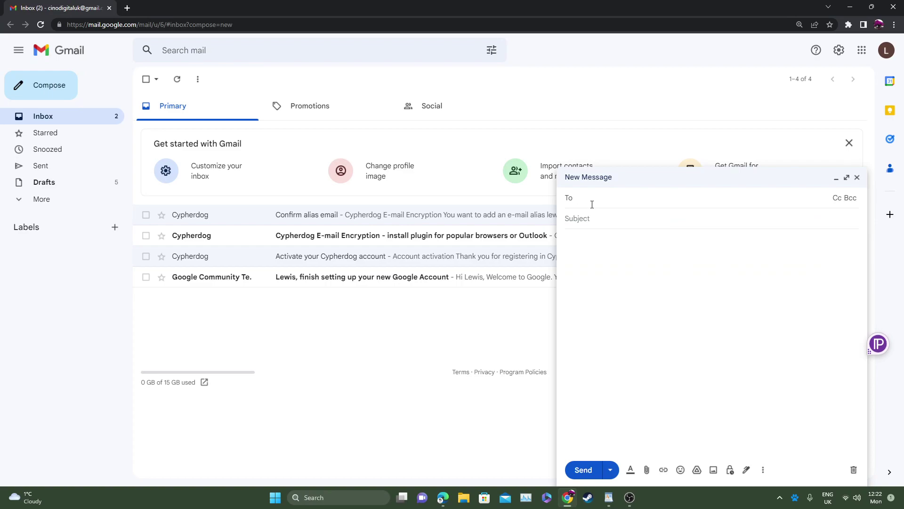
{"action": "key", "text": "Return"}
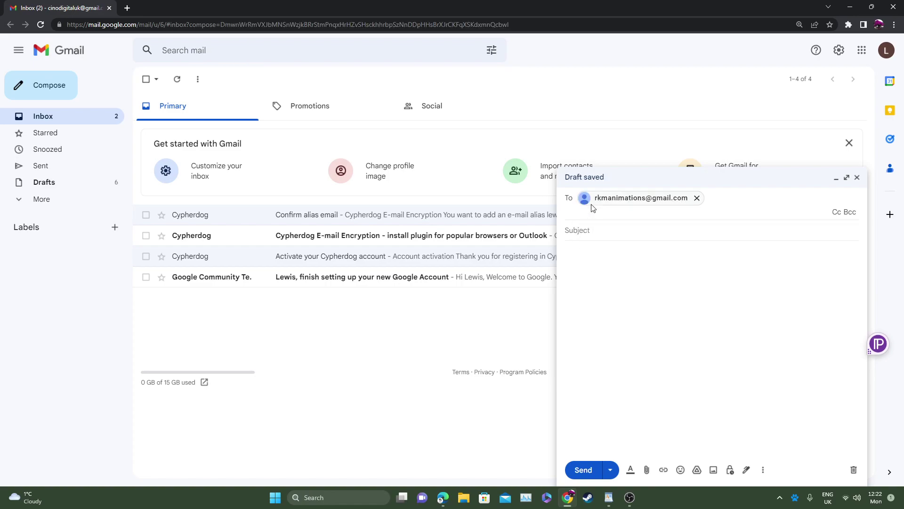
{"action": "left_click", "coordinate": [605, 229]}
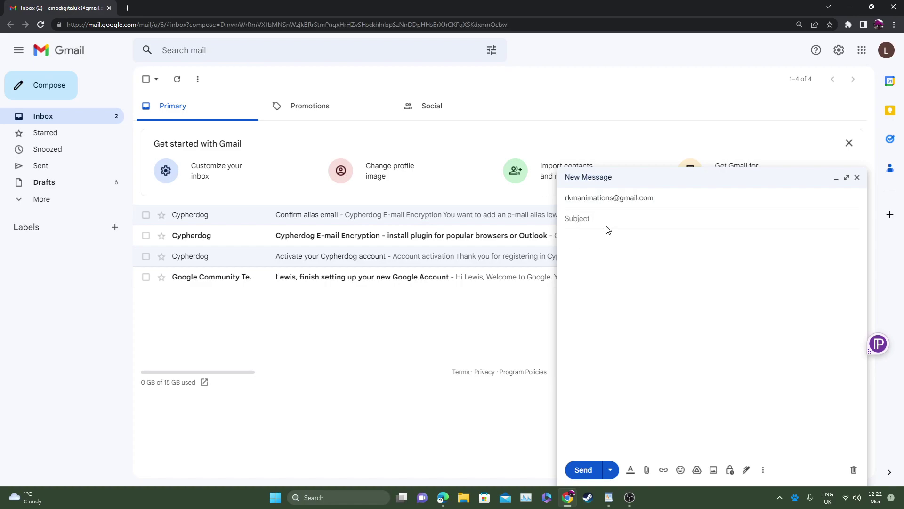
{"action": "type", "text": "This is a test"}
Step: Write the body 'Hello,' followed by 'How are you? This is a test email'
{"action": "left_click", "coordinate": [588, 245]}
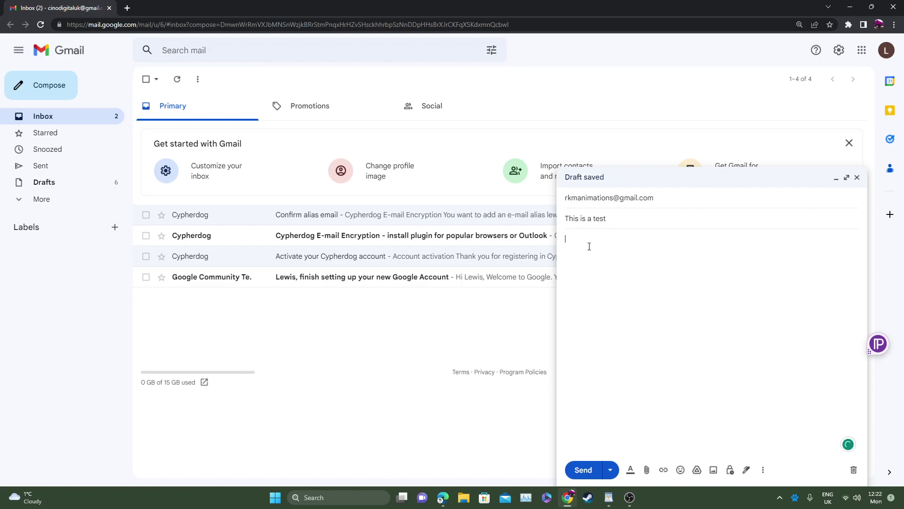
{"action": "type", "text": "Hello,"}
{"action": "key", "text": "Return"}
{"action": "key", "text": "Return"}
{"action": "type", "text": "How are you?  This is a test email"}
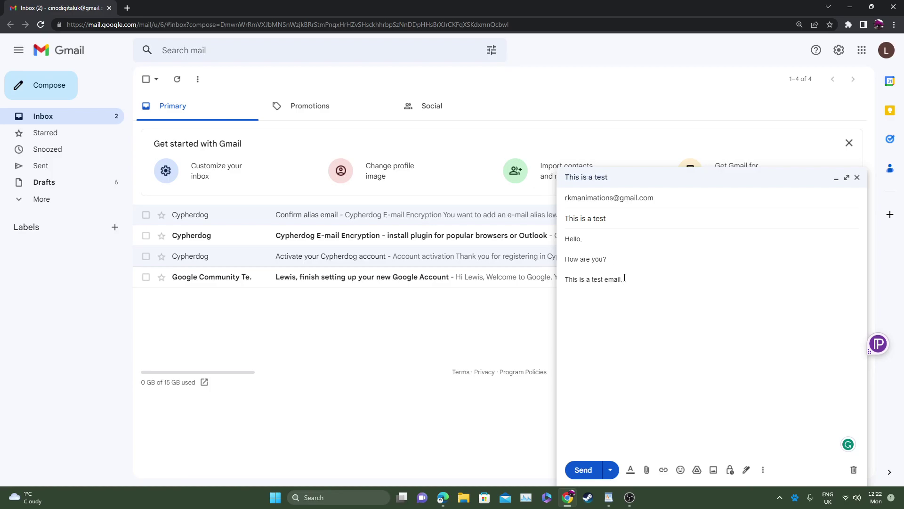
Step: Select the whole body and turn it into a block with Cypherdog's Encrypt message
{"action": "left_click_drag", "start_coordinate": [629, 278], "coordinate": [567, 238]}
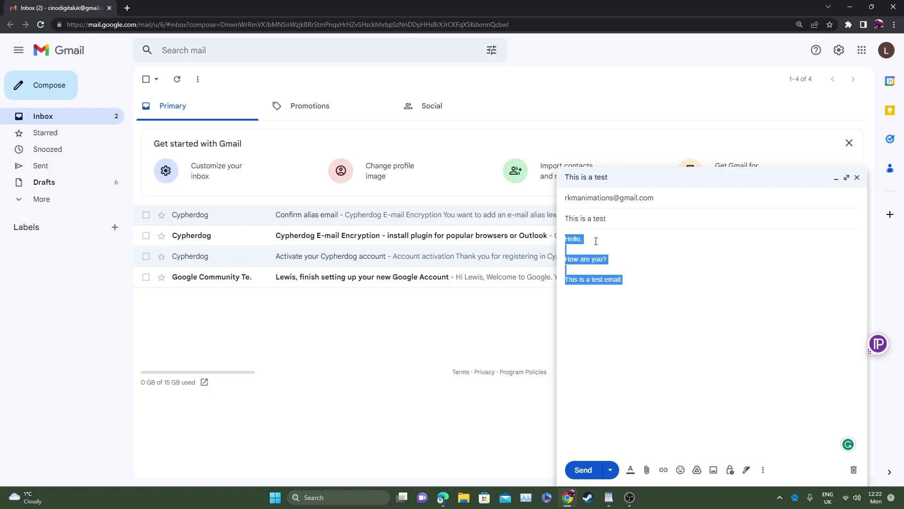
{"action": "right_click", "coordinate": [586, 258]}
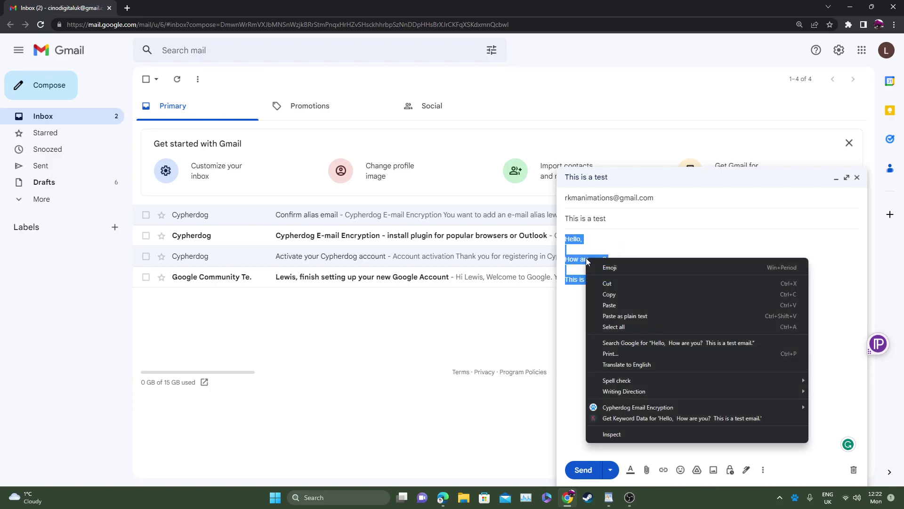
{"action": "mouse_move", "coordinate": [646, 408]}
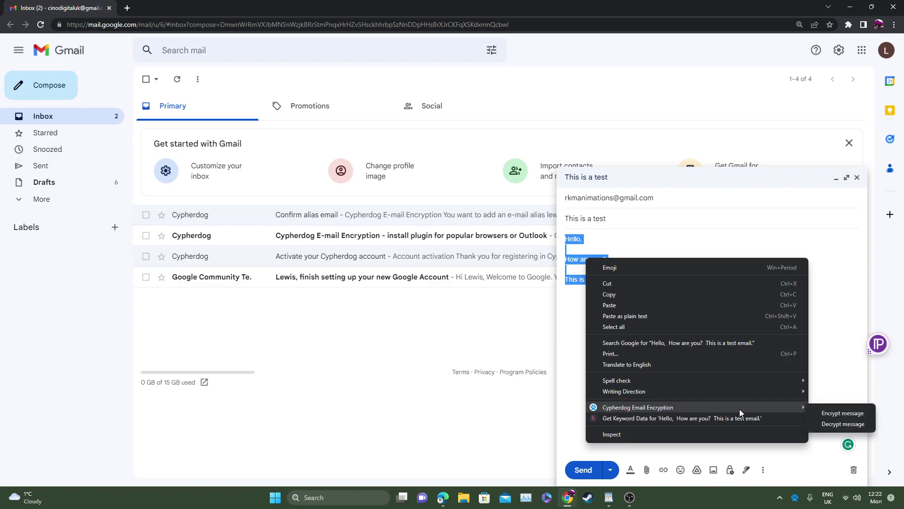
{"action": "left_click", "coordinate": [849, 413]}
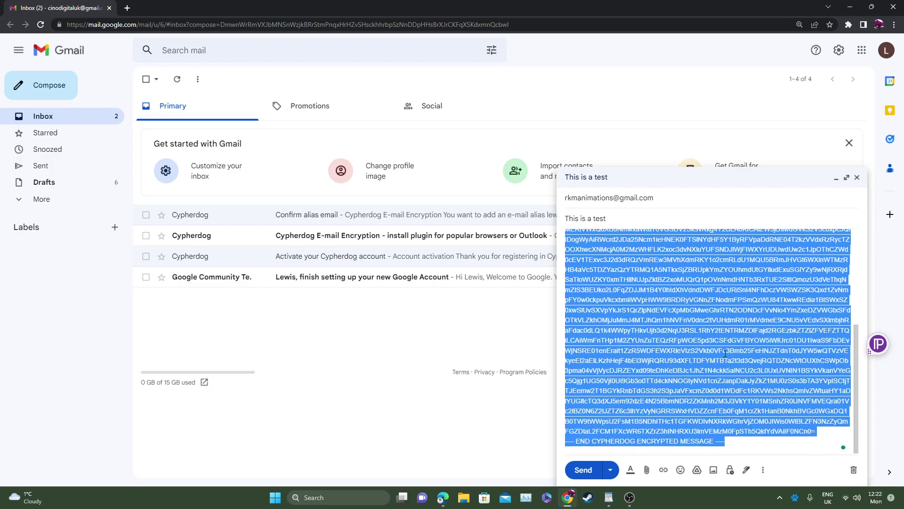
{"action": "left_click", "coordinate": [748, 431]}
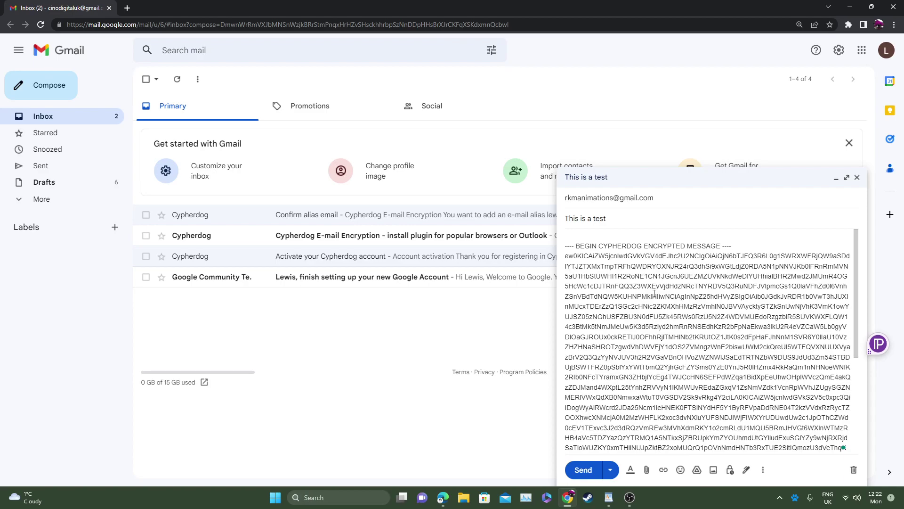
Step: Delete the encrypted block and retype 'Hello,', 'This is a test email.' and 'How are you'
{"action": "scroll", "coordinate": [666, 302], "scroll_direction": "down", "scroll_amount": 5}
{"action": "left_click_drag", "start_coordinate": [701, 438], "coordinate": [632, 238]}
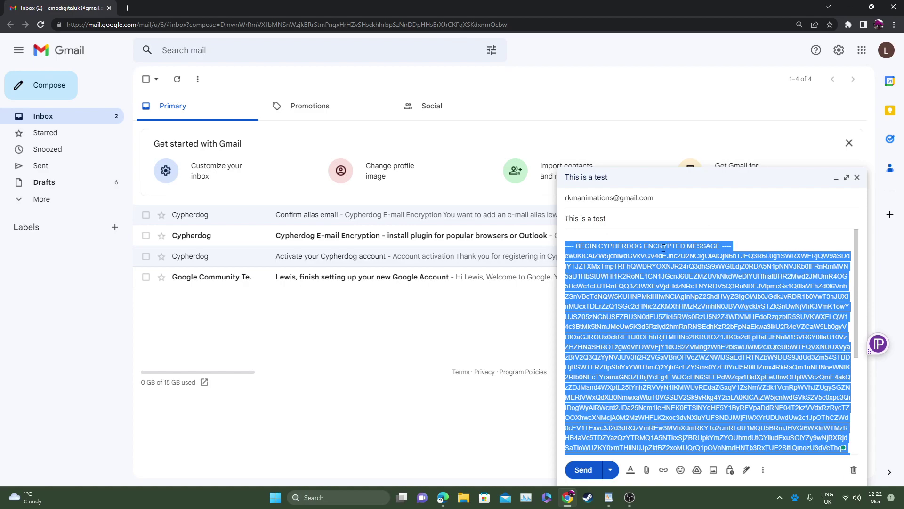
{"action": "key", "text": "BackSpace"}
{"action": "type", "text": "Hello,"}
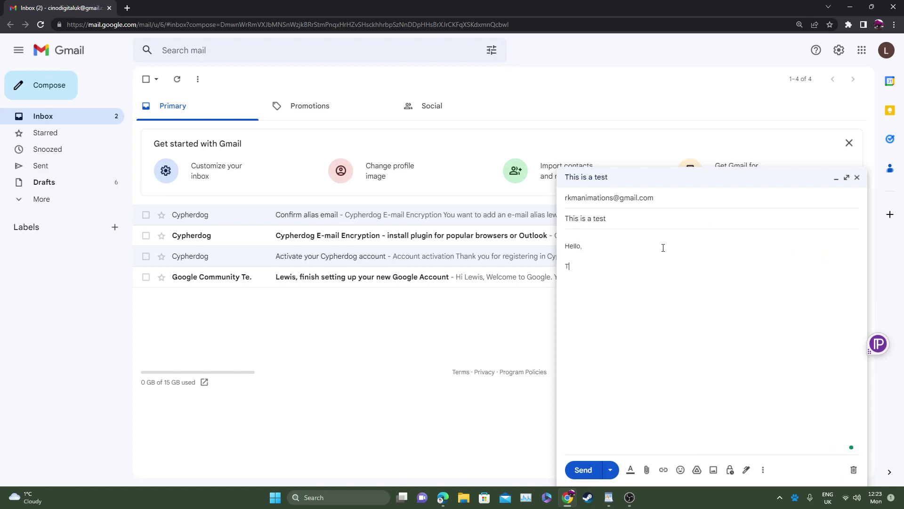
{"action": "type", "text": "This is a test em"}
{"action": "type", "text": "ail."}
{"action": "type", "text": "How are yho"}
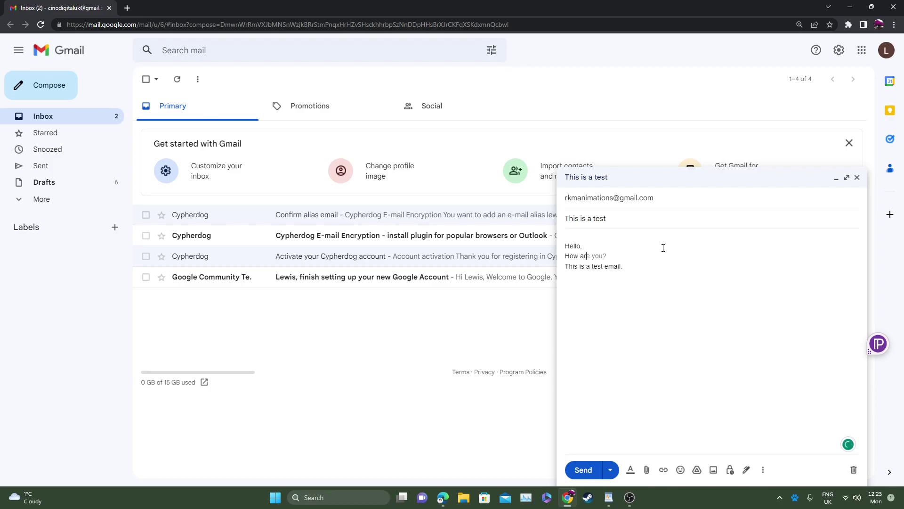
{"action": "key", "text": "BackSpace"}
{"action": "key", "text": "BackSpace"}
{"action": "type", "text": "ou?"}
{"action": "key", "text": "BackSpace"}
Step: Encrypt only the line 'This is a test email.' with Cypherdog, then add a blank line after 'Hello,'
{"action": "left_click_drag", "start_coordinate": [623, 267], "coordinate": [566, 271]}
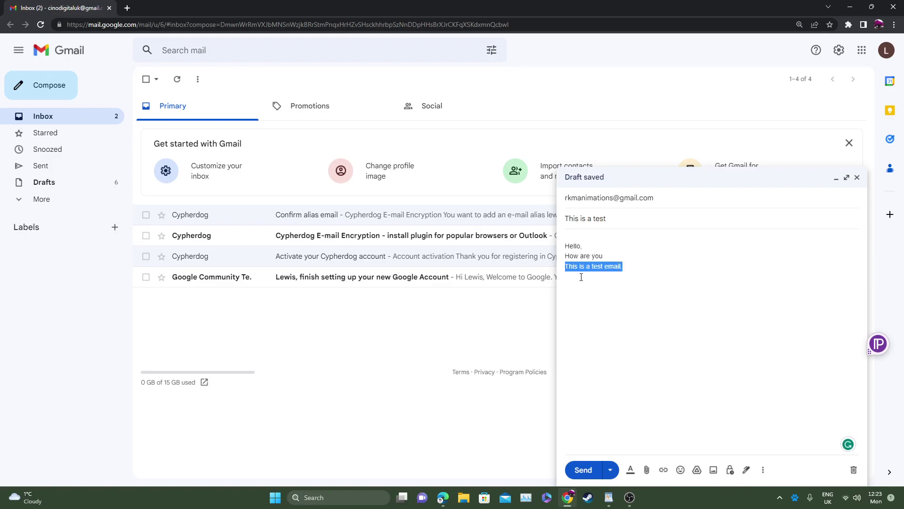
{"action": "right_click", "coordinate": [605, 268]}
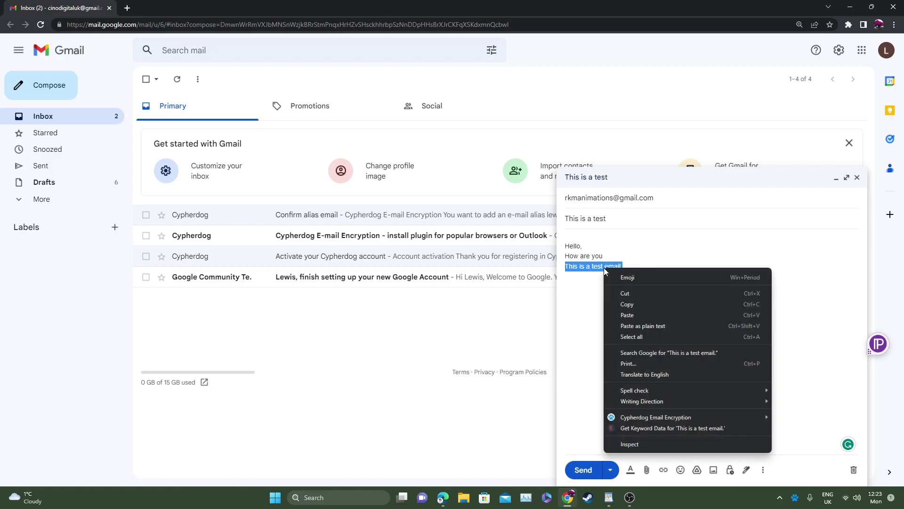
{"action": "mouse_move", "coordinate": [665, 420]}
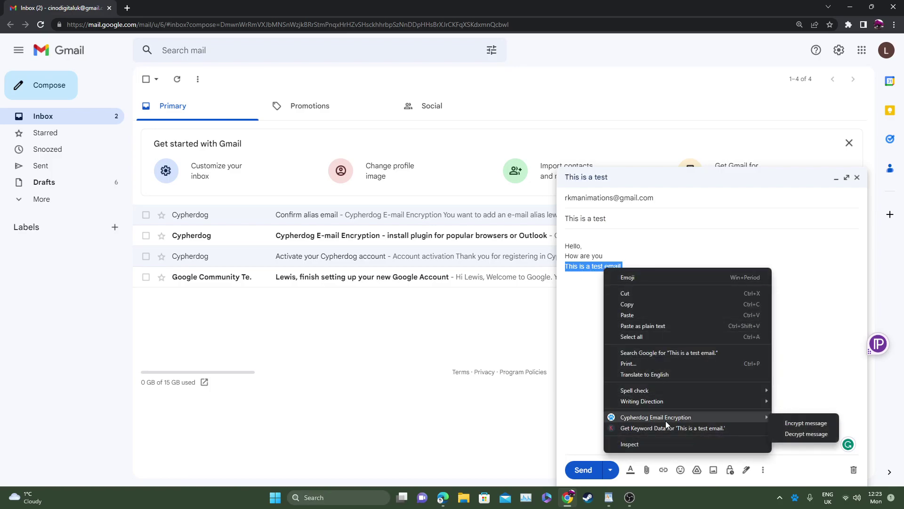
{"action": "left_click", "coordinate": [804, 423]}
{"action": "left_click", "coordinate": [629, 336]}
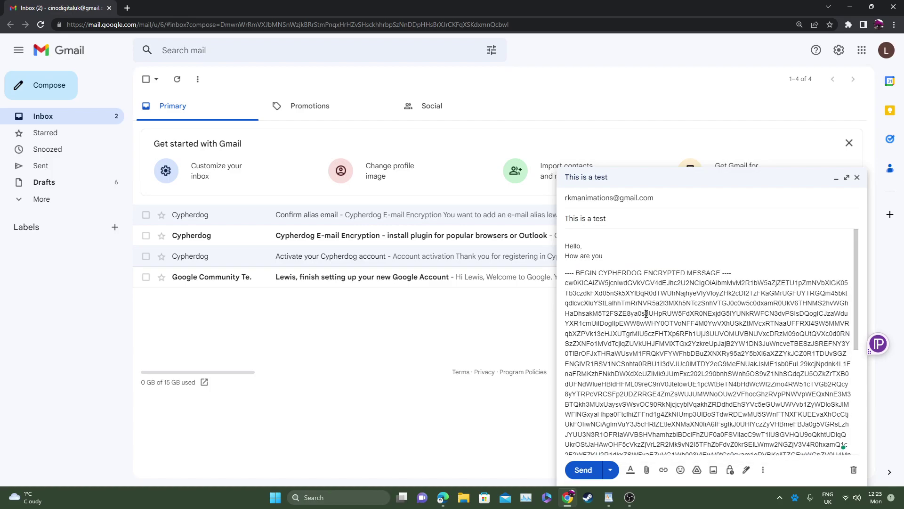
{"action": "left_click", "coordinate": [600, 249]}
{"action": "key", "text": "Return"}
{"action": "left_click", "coordinate": [601, 195]}
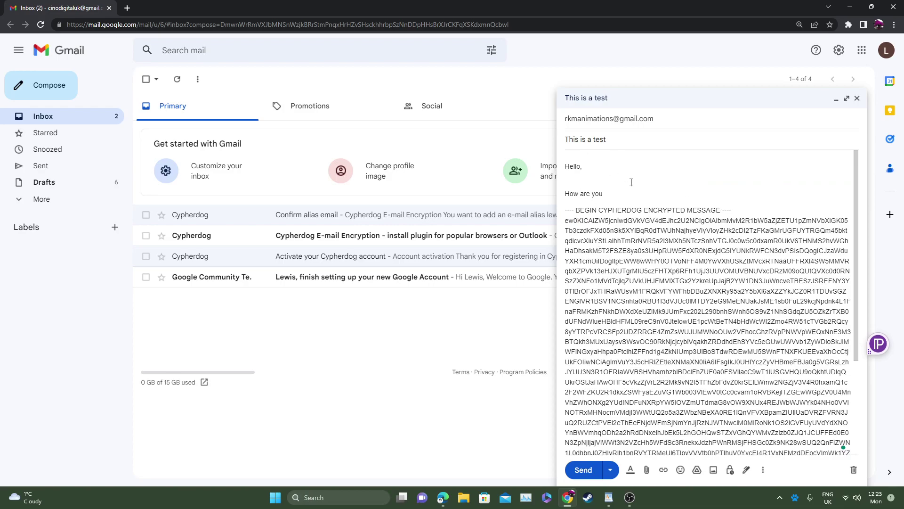
{"action": "scroll", "coordinate": [725, 419], "scroll_direction": "down", "scroll_amount": 3}
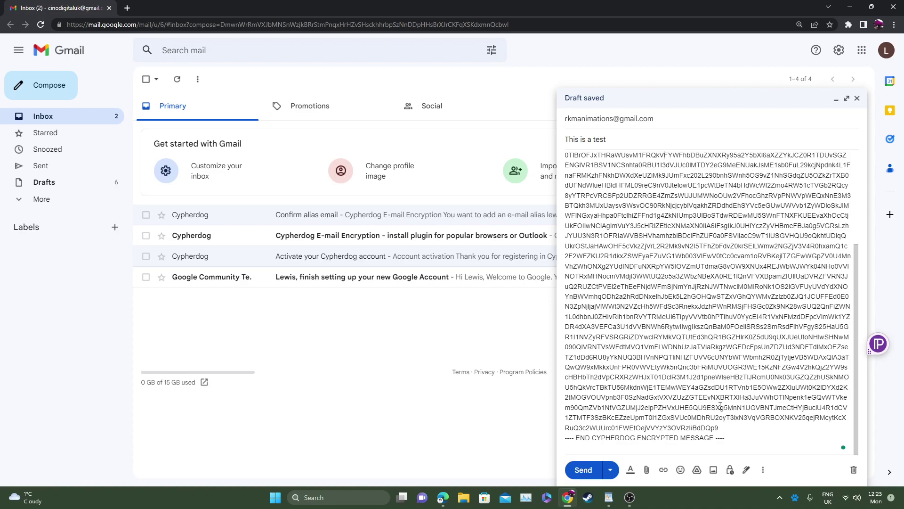
{"action": "scroll", "coordinate": [720, 405], "scroll_direction": "up", "scroll_amount": 3}
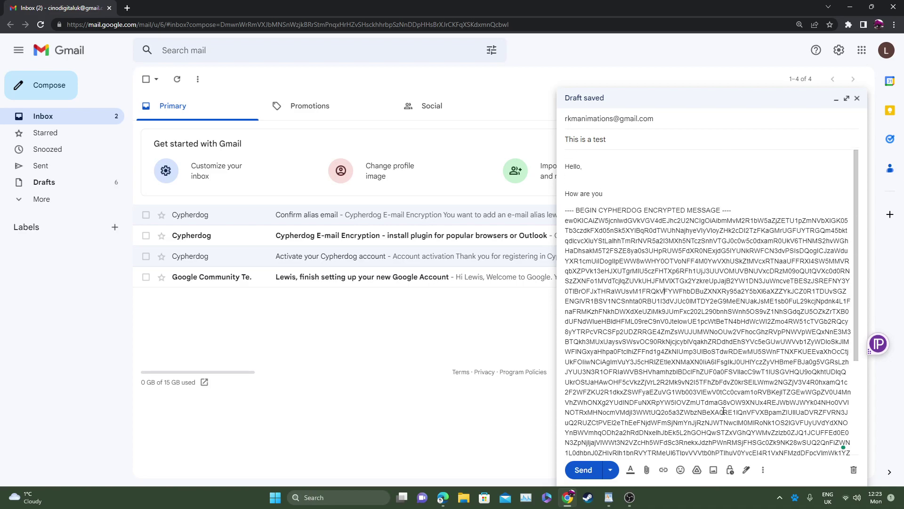
Step: In Outlook, address a new draft to the recipient's e-mail with subject 'This is a test email'
{"action": "left_click", "coordinate": [441, 496]}
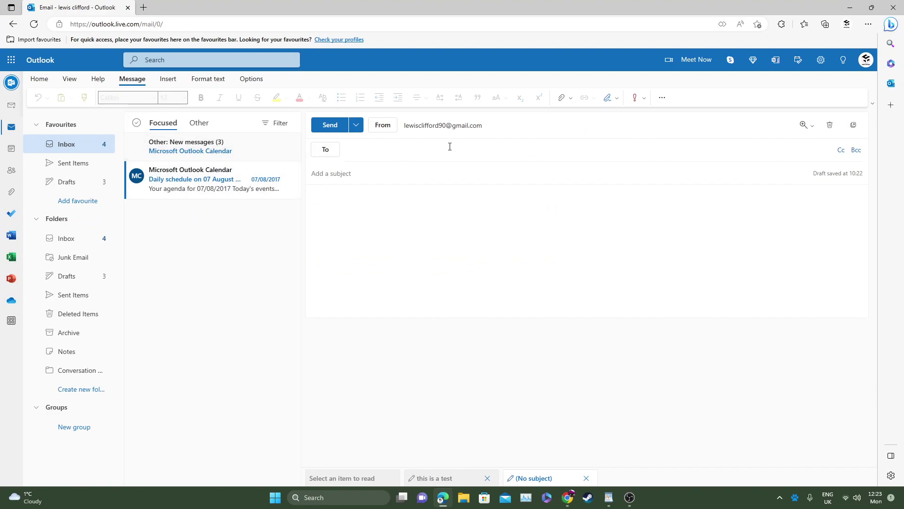
{"action": "left_click", "coordinate": [381, 149]}
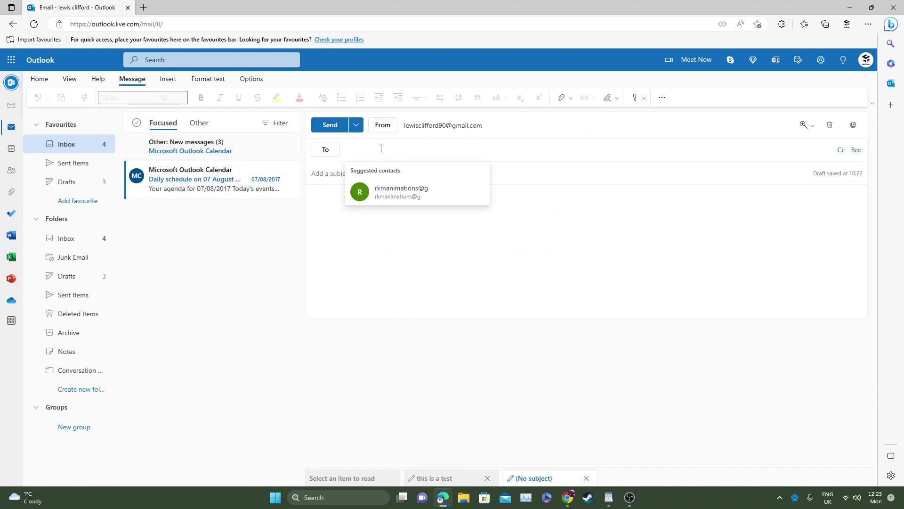
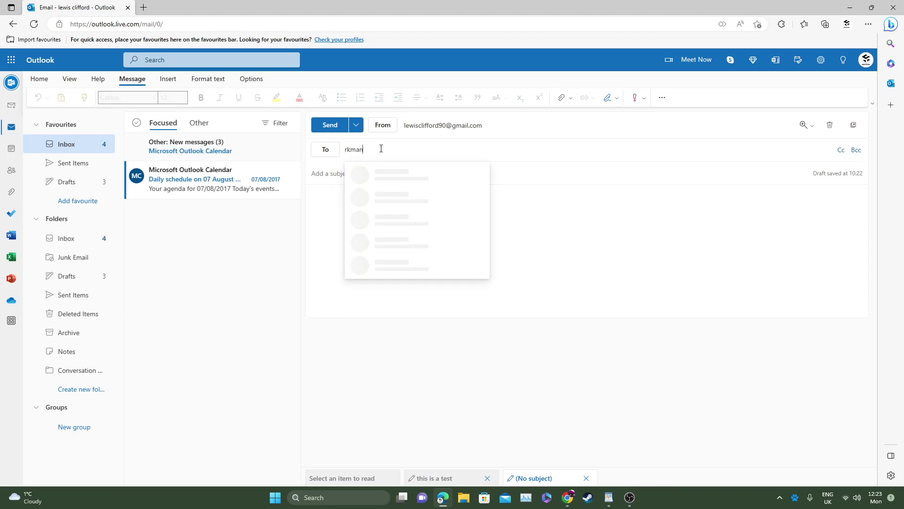
{"action": "key", "text": "Return"}
{"action": "key", "text": "BackSpace"}
{"action": "key", "text": "BackSpace"}
{"action": "key", "text": "Return"}
{"action": "left_click", "coordinate": [372, 170]}
{"action": "type", "text": "This is a test emaoi"}
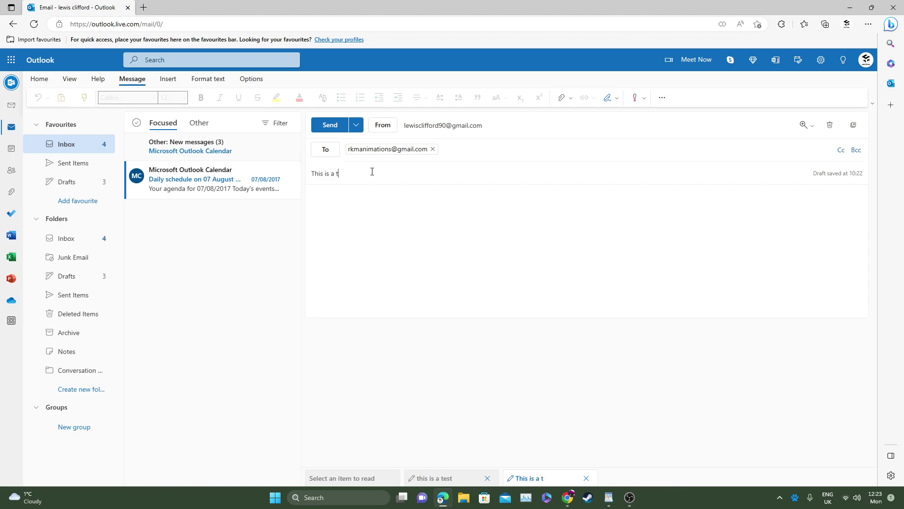
{"action": "key", "text": "BackSpace"}
{"action": "key", "text": "BackSpace"}
{"action": "type", "text": "il"}
Step: Write the body as three lines: 'Hello,', 'How are you', 'This is a test email'
{"action": "left_click", "coordinate": [335, 199]}
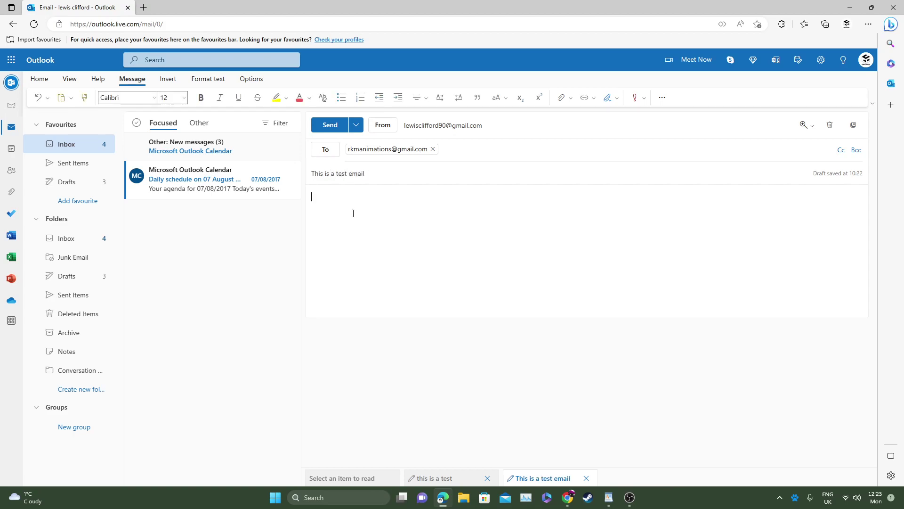
{"action": "type", "text": "Hello,"}
{"action": "key", "text": "Return"}
{"action": "key", "text": "Return"}
{"action": "type", "text": "How are you"}
{"action": "key", "text": "Return"}
{"action": "key", "text": "Return"}
{"action": "type", "text": "This is a test email"}
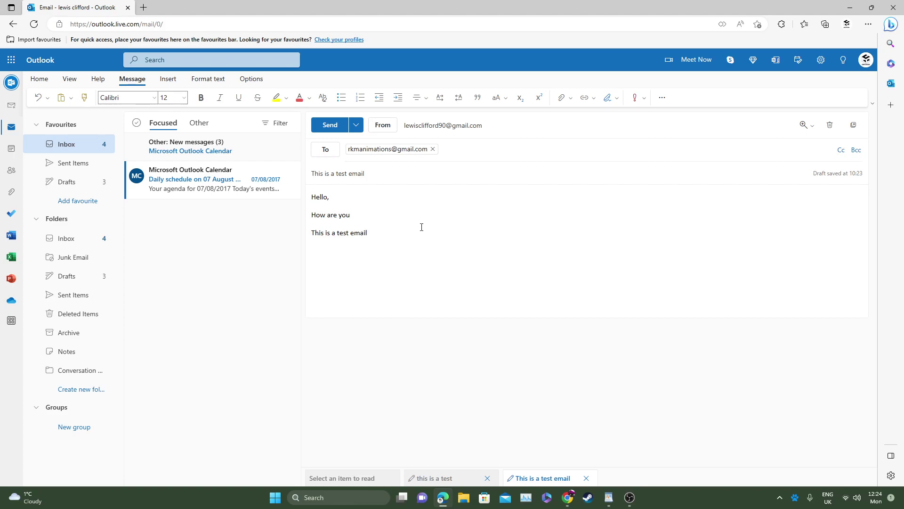
Step: Encrypt the entire Outlook body with Cypherdog, entering the recipient's e-mail address in its prompt
{"action": "key", "text": "ctrl+a"}
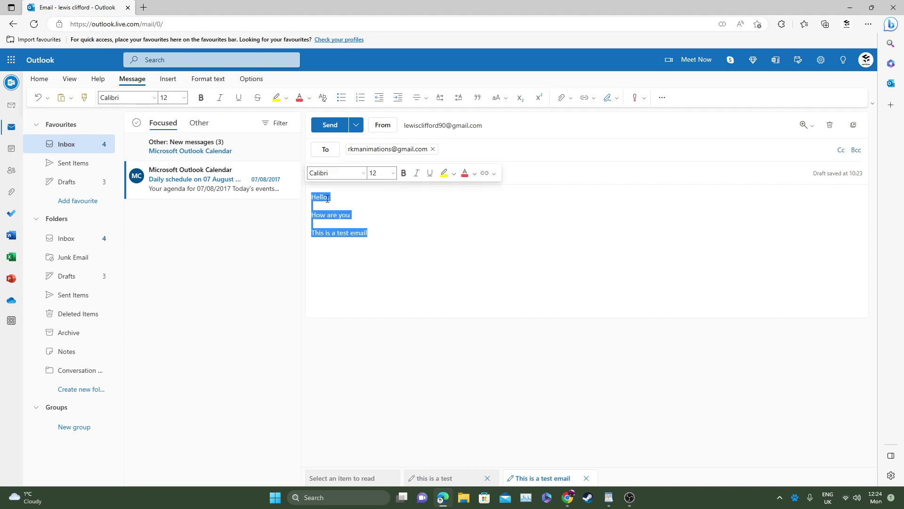
{"action": "right_click", "coordinate": [336, 219]}
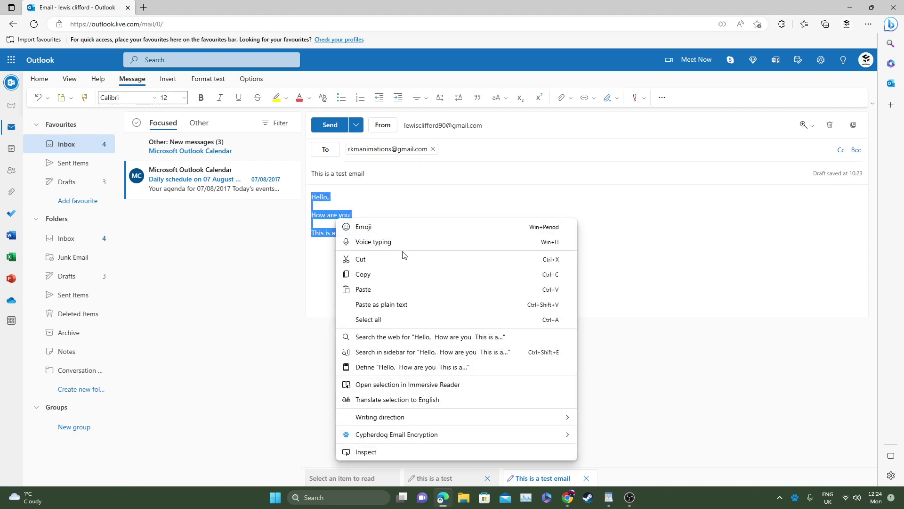
{"action": "mouse_move", "coordinate": [409, 441]}
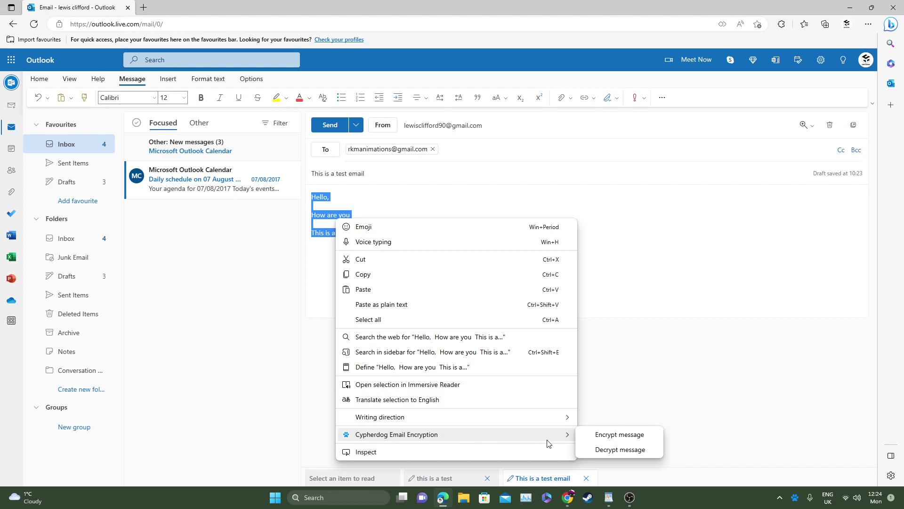
{"action": "left_click", "coordinate": [627, 436]}
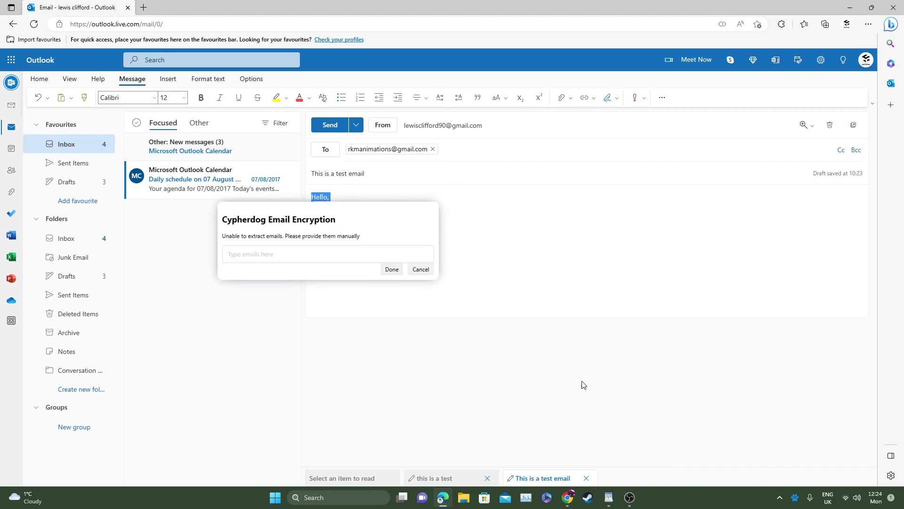
{"action": "left_click", "coordinate": [289, 255]}
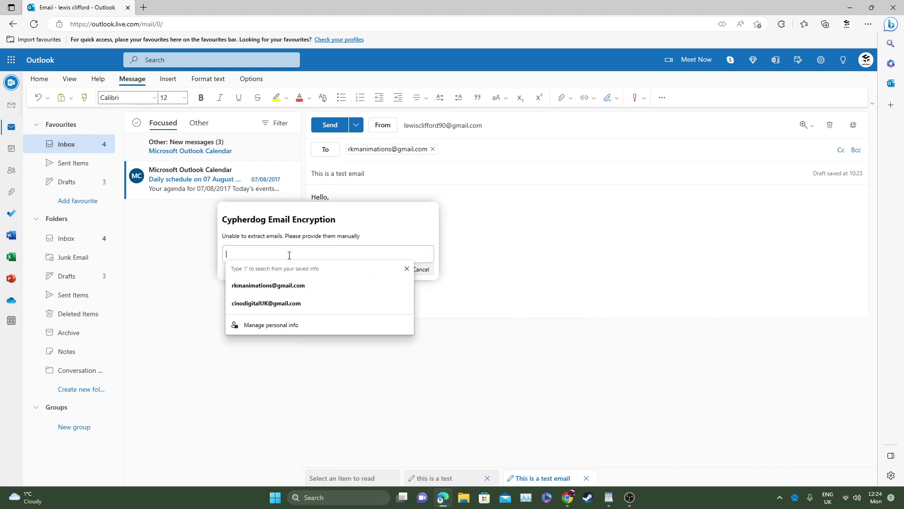
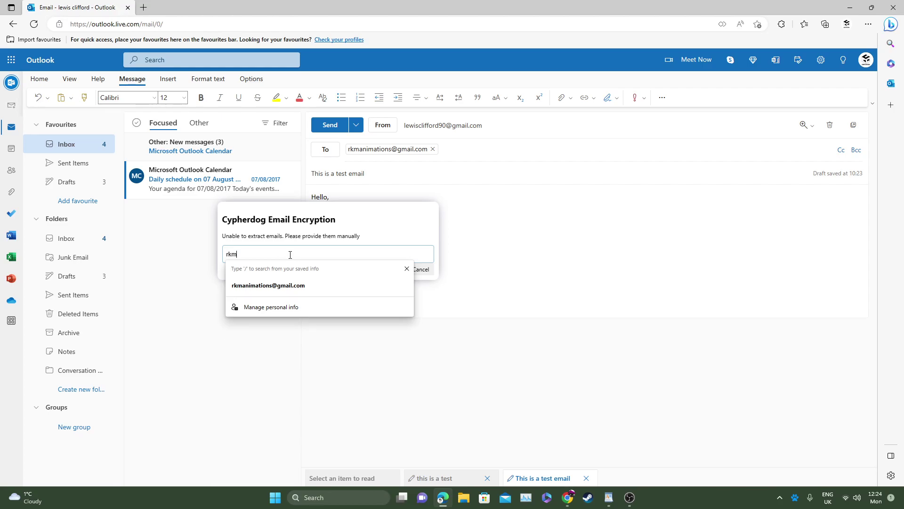
{"action": "key", "text": "Return"}
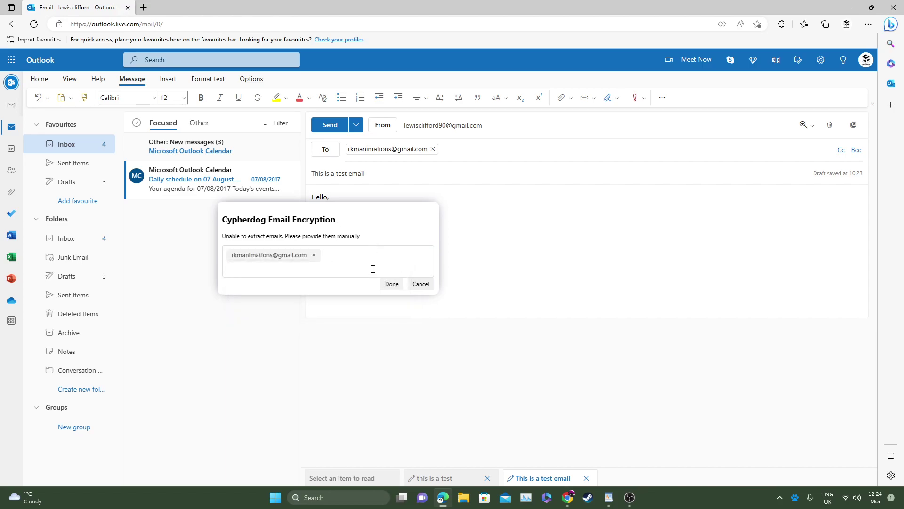
{"action": "left_click", "coordinate": [389, 284]}
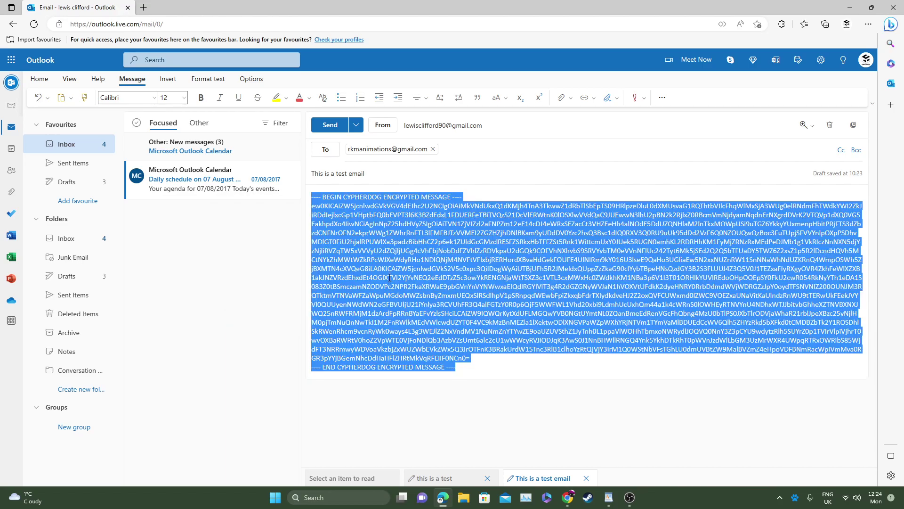
{"action": "left_click", "coordinate": [495, 359]}
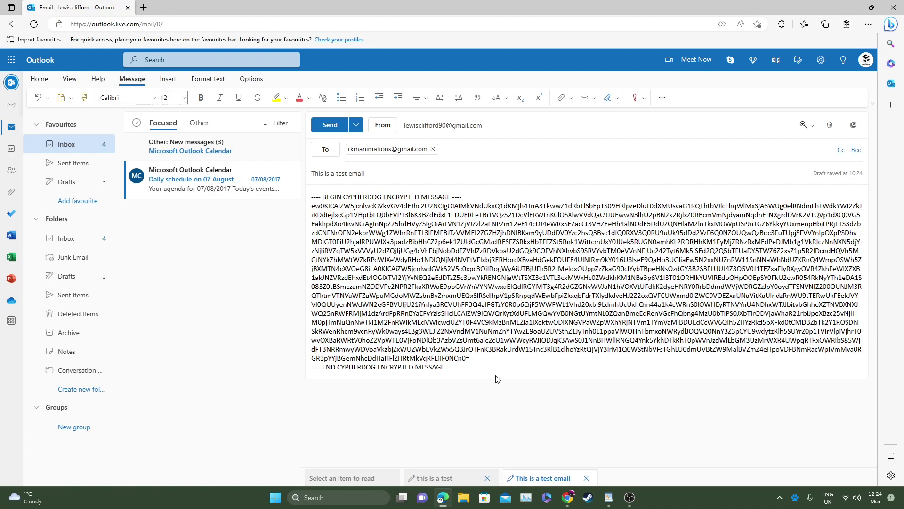
Step: Remove the encrypted block and retype the body as 'Hello,' and 'This is a test email'
{"action": "left_click_drag", "start_coordinate": [499, 362], "coordinate": [314, 197]}
{"action": "key", "text": "ctrl+x"}
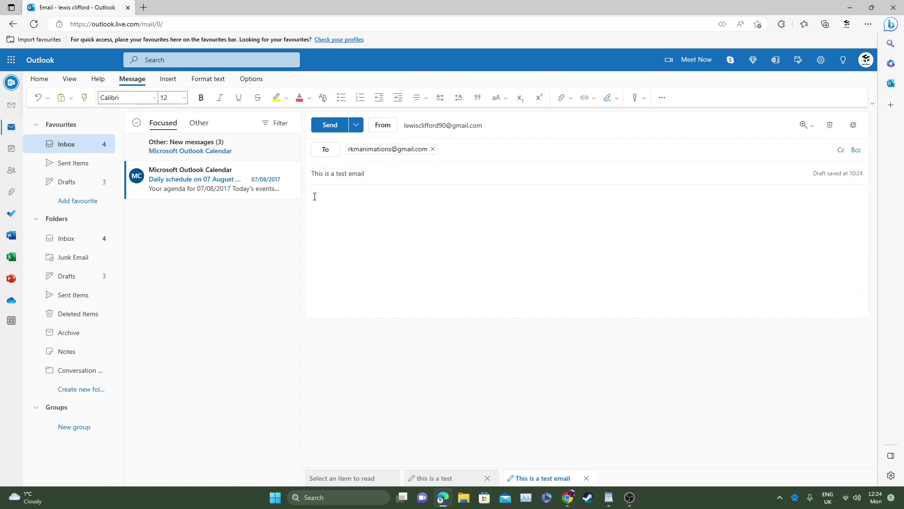
{"action": "type", "text": "Hello,"}
{"action": "key", "text": "Return"}
{"action": "type", "text": "This is a test email"}
Step: Encrypt only 'This is a test email' with Cypherdog, choosing the recipient's saved address
{"action": "left_click_drag", "start_coordinate": [407, 218], "coordinate": [309, 217]}
{"action": "right_click", "coordinate": [319, 216]}
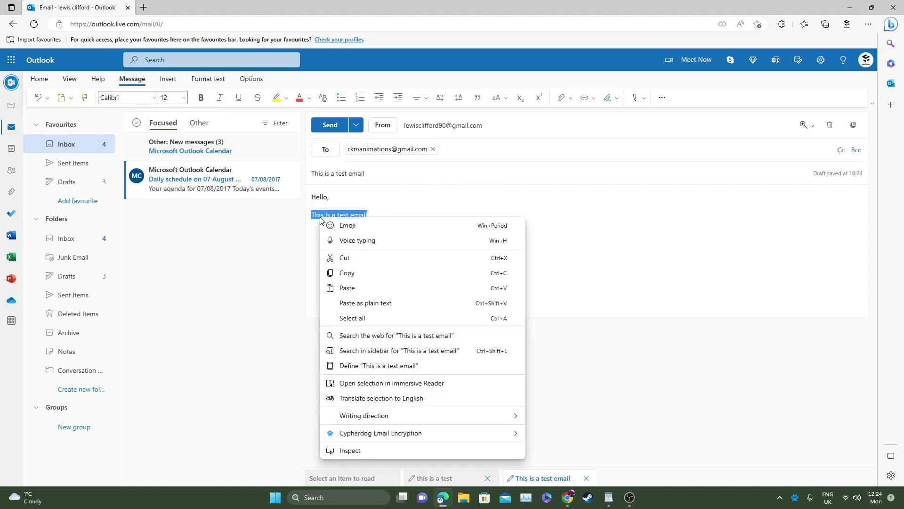
{"action": "mouse_move", "coordinate": [369, 433]}
{"action": "left_click", "coordinate": [581, 446]}
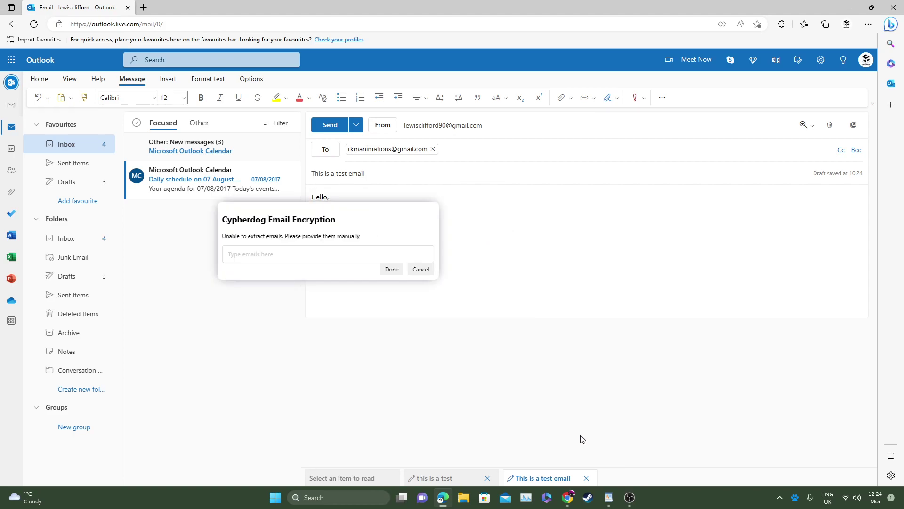
{"action": "left_click", "coordinate": [367, 253]}
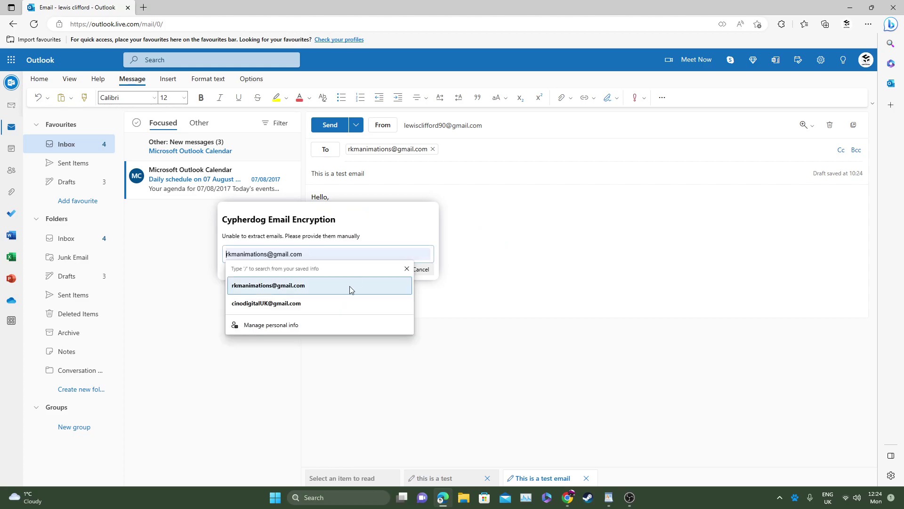
{"action": "left_click", "coordinate": [350, 286]}
{"action": "left_click", "coordinate": [390, 269]}
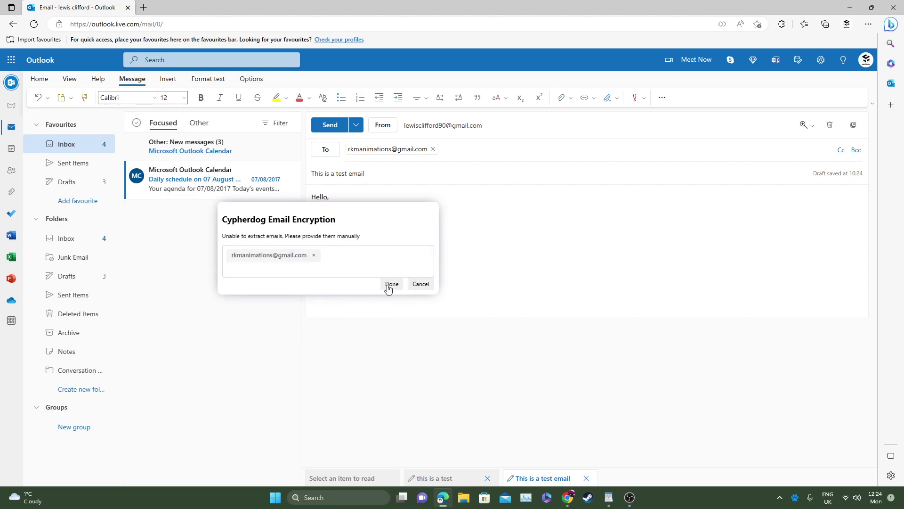
{"action": "left_click", "coordinate": [388, 284]}
{"action": "left_click", "coordinate": [468, 374]}
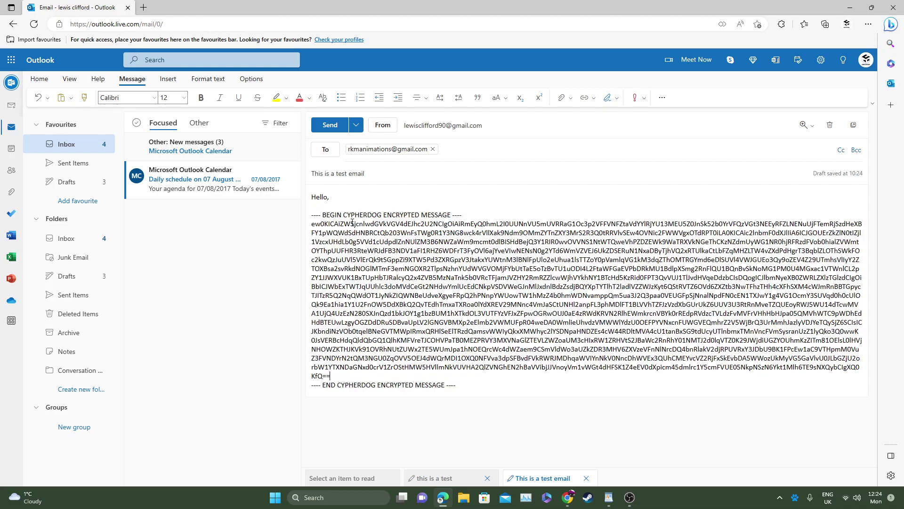
{"action": "left_click_drag", "start_coordinate": [351, 198], "coordinate": [312, 197]}
{"action": "left_click", "coordinate": [443, 286]}
{"action": "left_click", "coordinate": [472, 386]}
Step: Minimize Chrome and Outlook, then open Cypherdog's Encrypt > Text window from its tray icon
{"action": "left_click", "coordinate": [568, 497]}
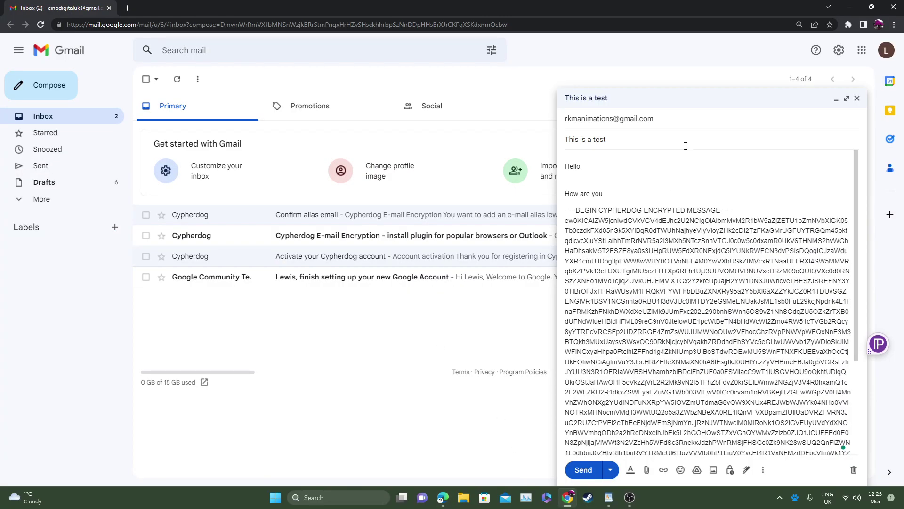
{"action": "left_click", "coordinate": [850, 7]}
{"action": "left_click", "coordinate": [786, 81]}
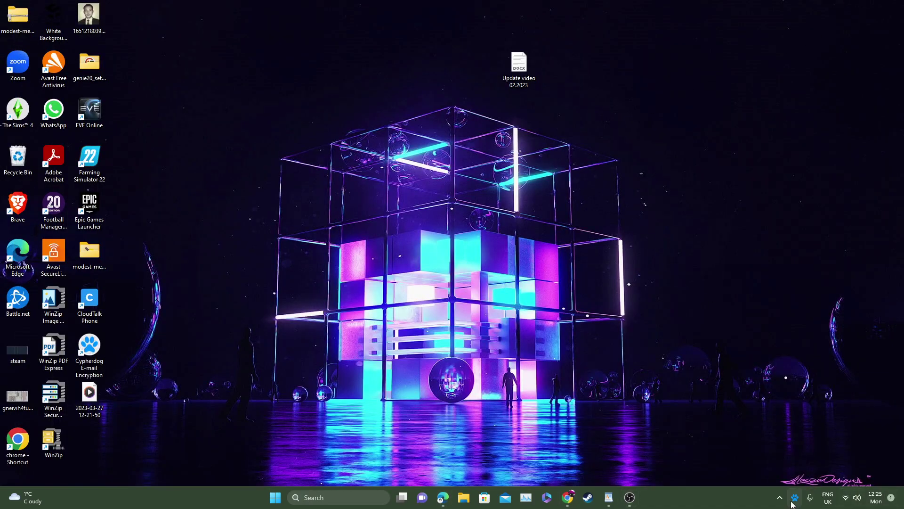
{"action": "right_click", "coordinate": [796, 502]}
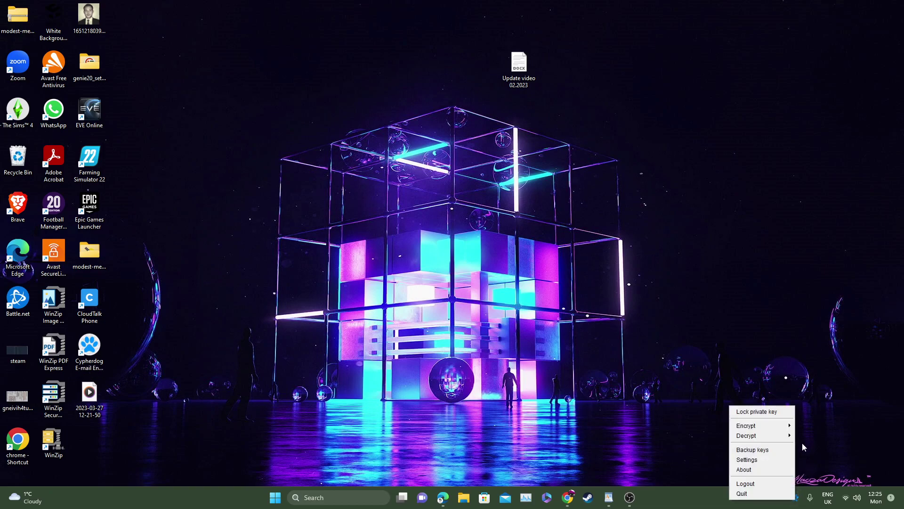
{"action": "mouse_move", "coordinate": [782, 426]}
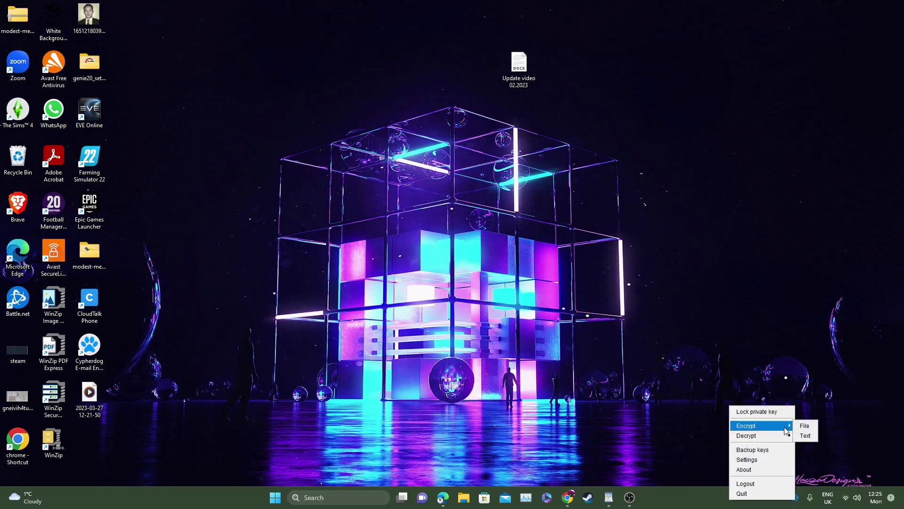
{"action": "left_click", "coordinate": [810, 437]}
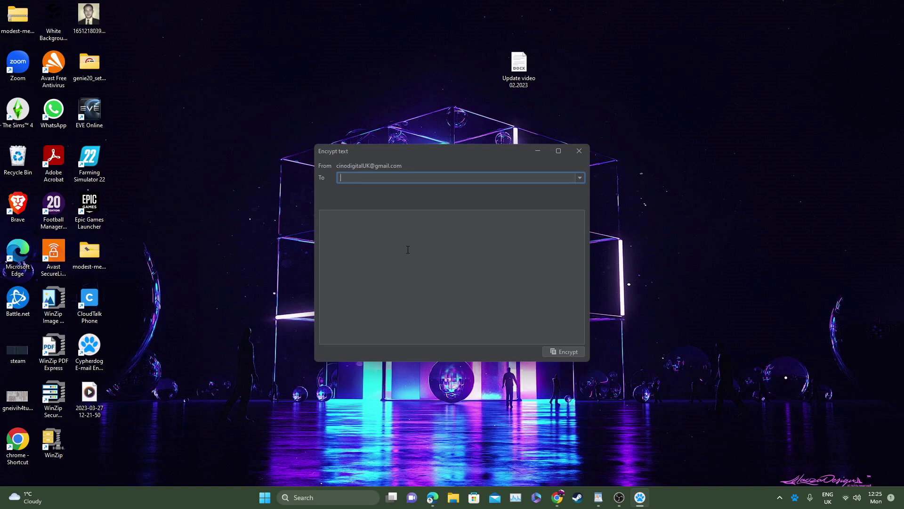
Step: Pick the recipient from the suggestions and encrypt 'Hello, How are you? This is a test message.' to the clipboard
{"action": "type", "text": "rkm"}
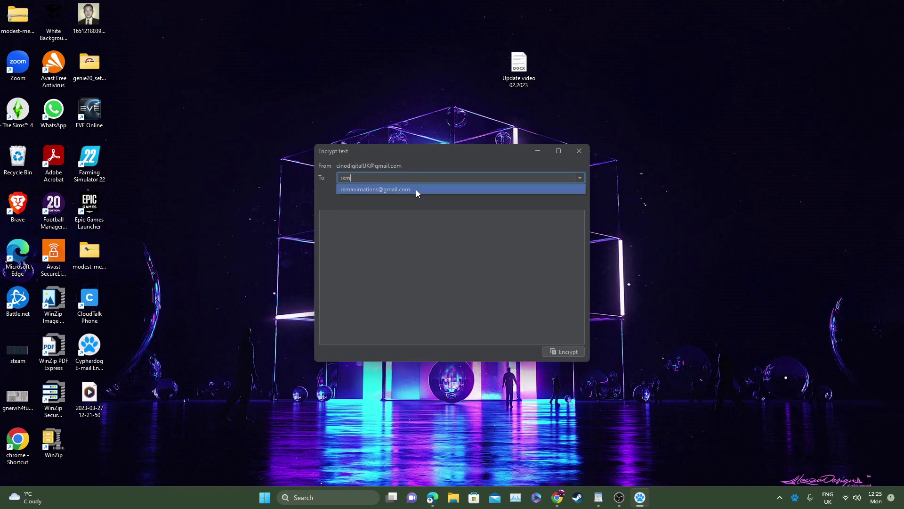
{"action": "left_click", "coordinate": [417, 191]}
{"action": "left_click", "coordinate": [392, 228]}
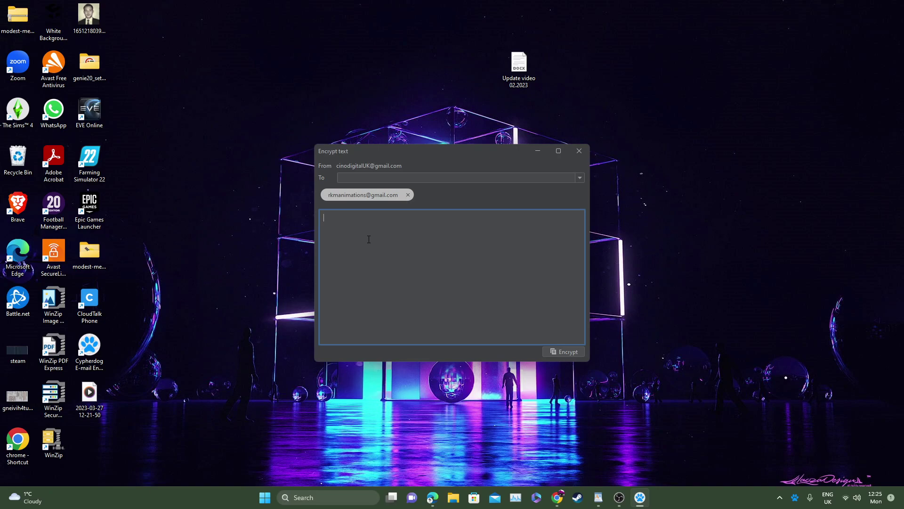
{"action": "type", "text": "Hello, How are you? This is a test message."}
{"action": "left_click", "coordinate": [561, 354]}
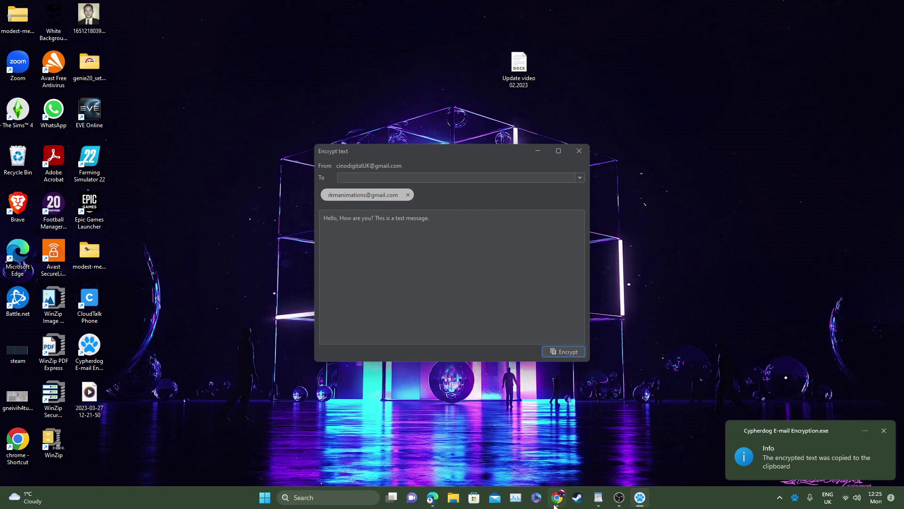
Step: Back in the Gmail draft, clear the whole message body
{"action": "left_click", "coordinate": [557, 498]}
{"action": "left_click", "coordinate": [634, 183]}
{"action": "key", "text": "ctrl+a"}
{"action": "key", "text": "BackSpace"}
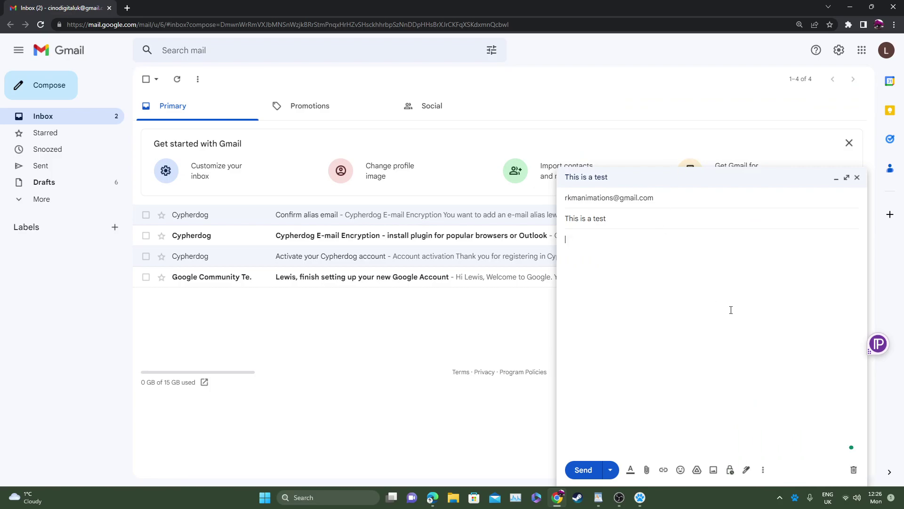
Step: Paste the clipboard's Cypherdog encrypted message into the body and select all of it
{"action": "right_click", "coordinate": [623, 256]}
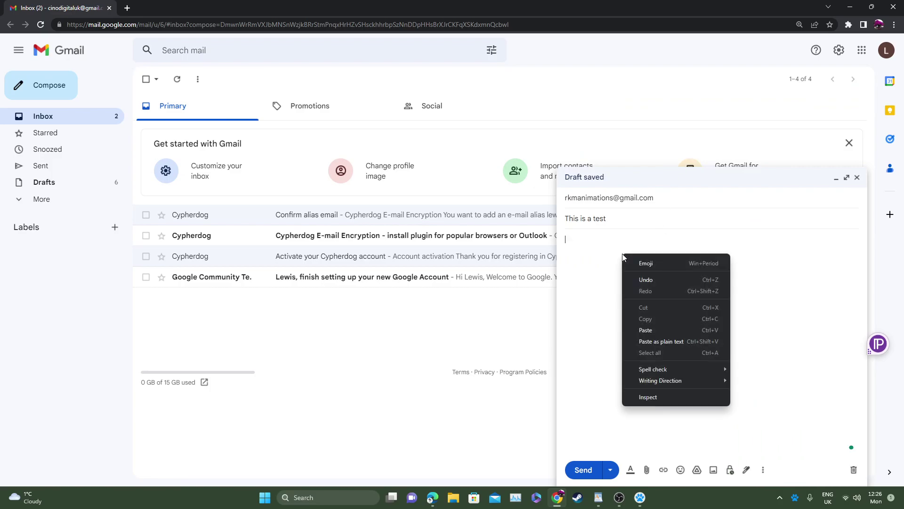
{"action": "left_click", "coordinate": [645, 330]}
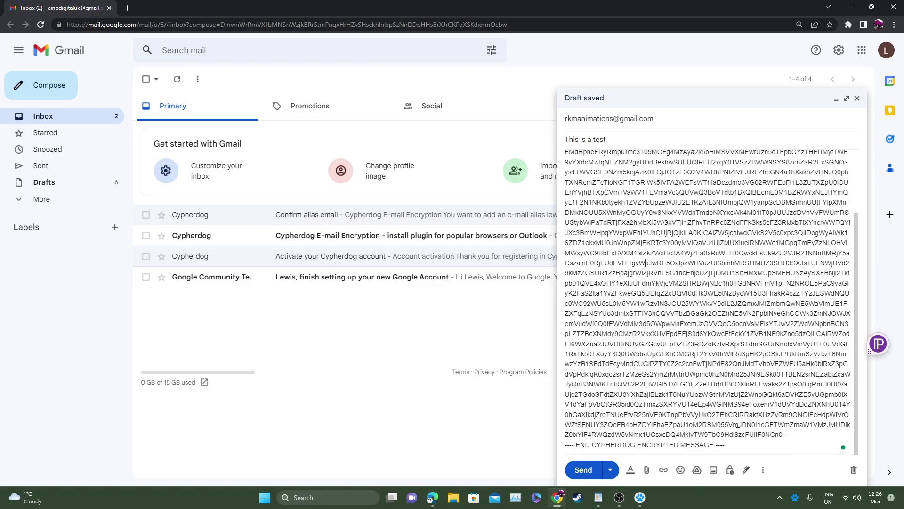
{"action": "scroll", "coordinate": [730, 429], "scroll_direction": "up", "scroll_amount": 2}
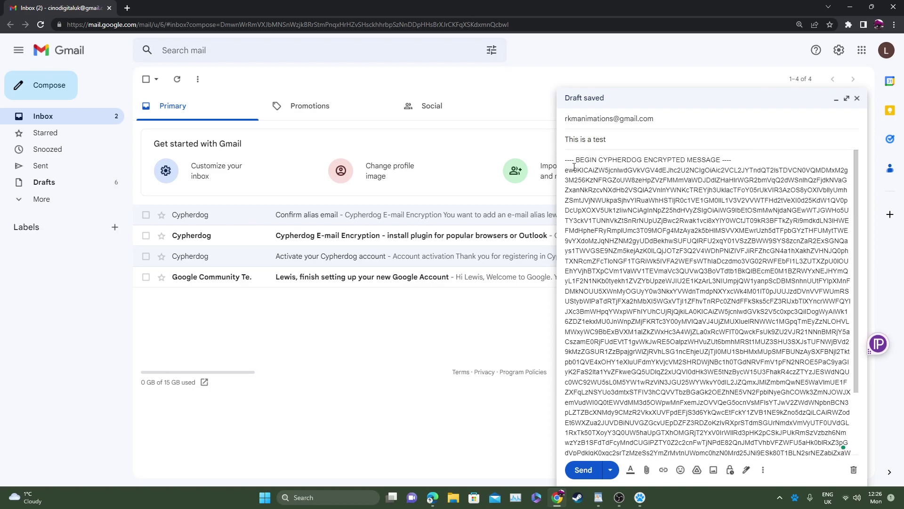
{"action": "scroll", "coordinate": [693, 445], "scroll_direction": "down", "scroll_amount": 2}
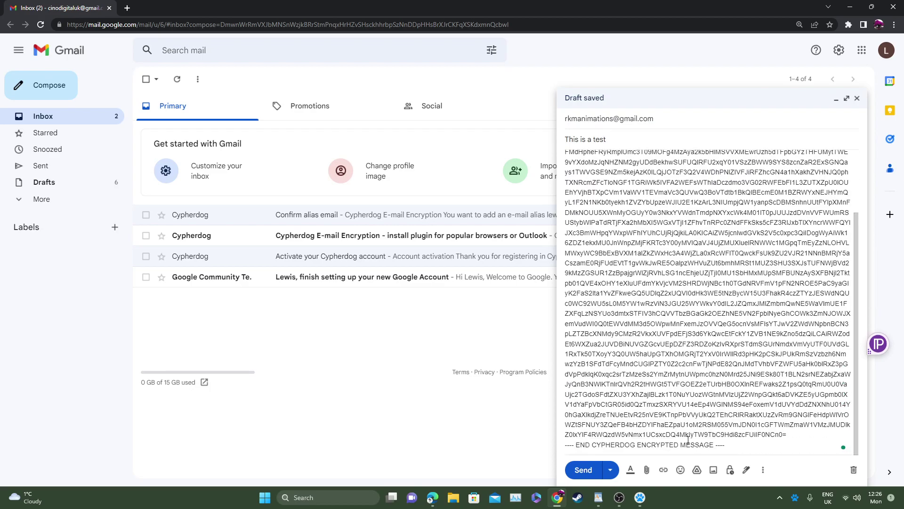
{"action": "left_click_drag", "start_coordinate": [693, 445], "coordinate": [564, 160]}
Step: Cut the pasted block from Gmail and clear the old text in Cypherdog's Encrypt text window
{"action": "key", "text": "ctrl+x"}
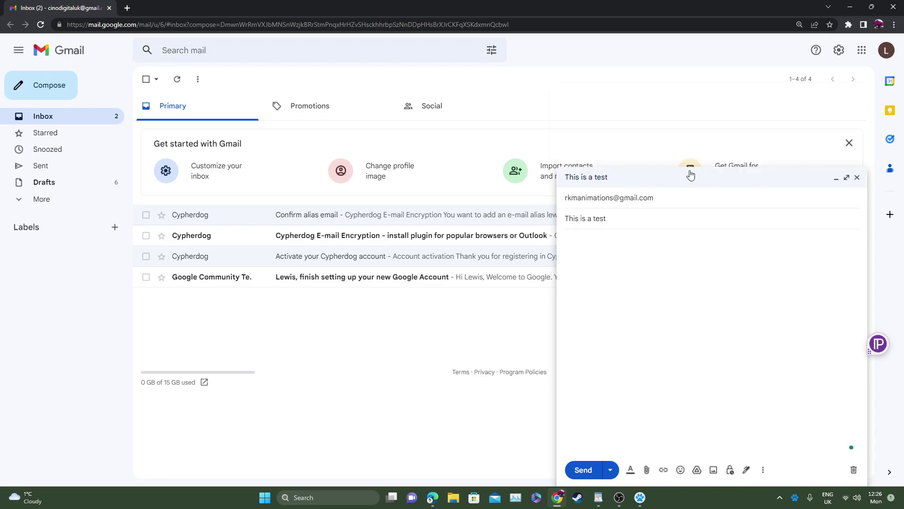
{"action": "left_click", "coordinate": [640, 497]}
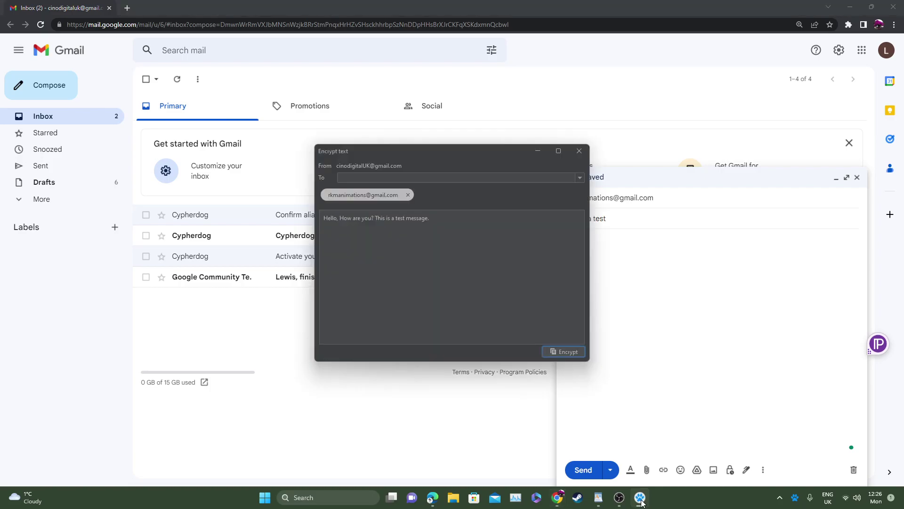
{"action": "key", "text": "ctrl+a"}
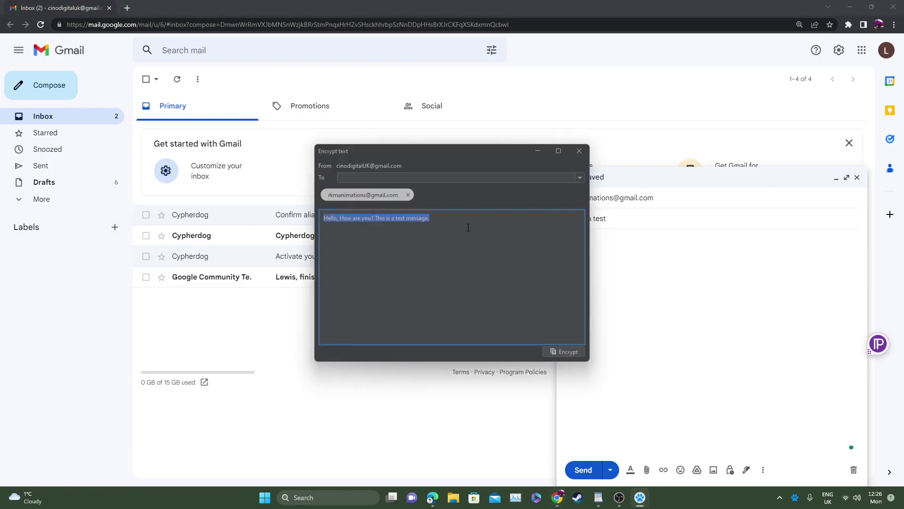
{"action": "key", "text": "BackSpace"}
Step: Encrypt 'This is a test for messaging.' to the clipboard and return to the Gmail body
{"action": "type", "text": "This "}
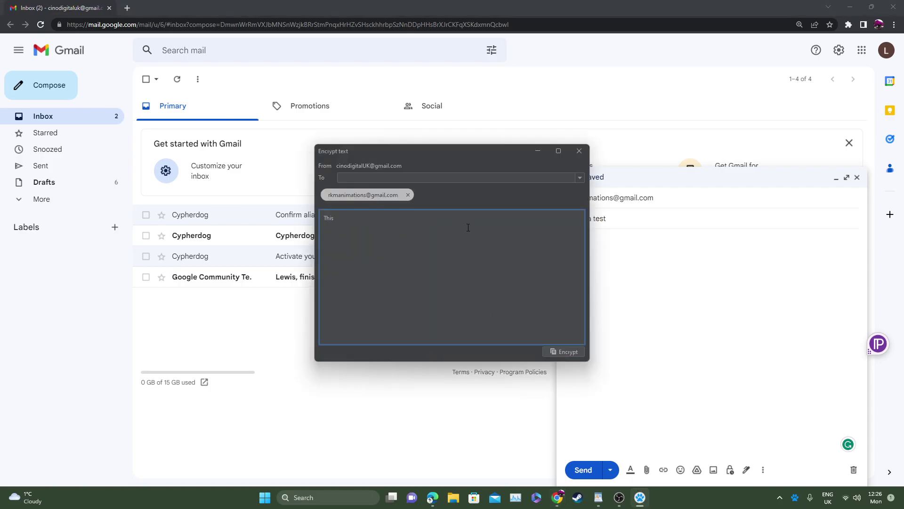
{"action": "type", "text": "is a test for messaging."}
{"action": "left_click", "coordinate": [565, 351]}
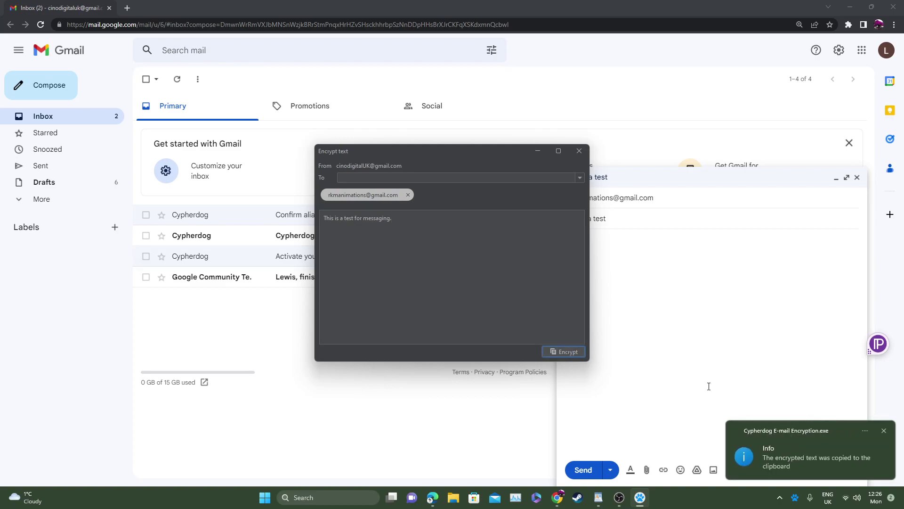
{"action": "left_click", "coordinate": [669, 278]}
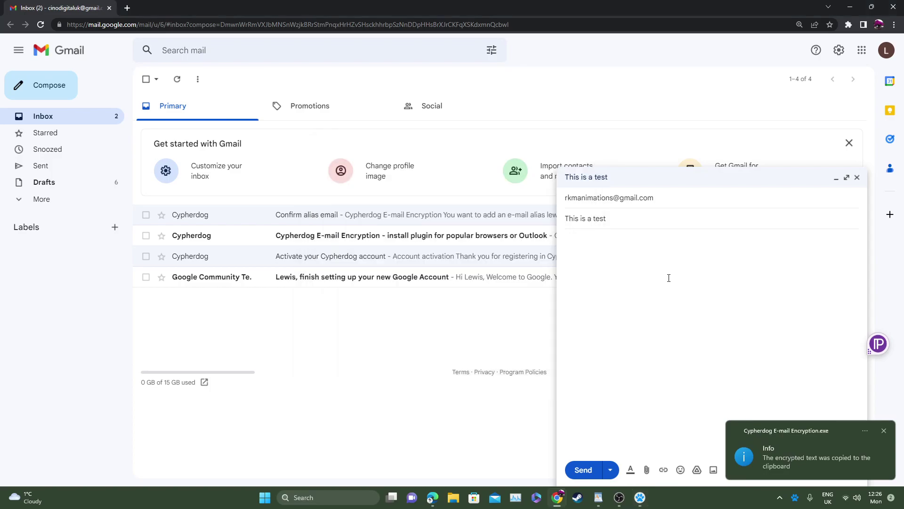